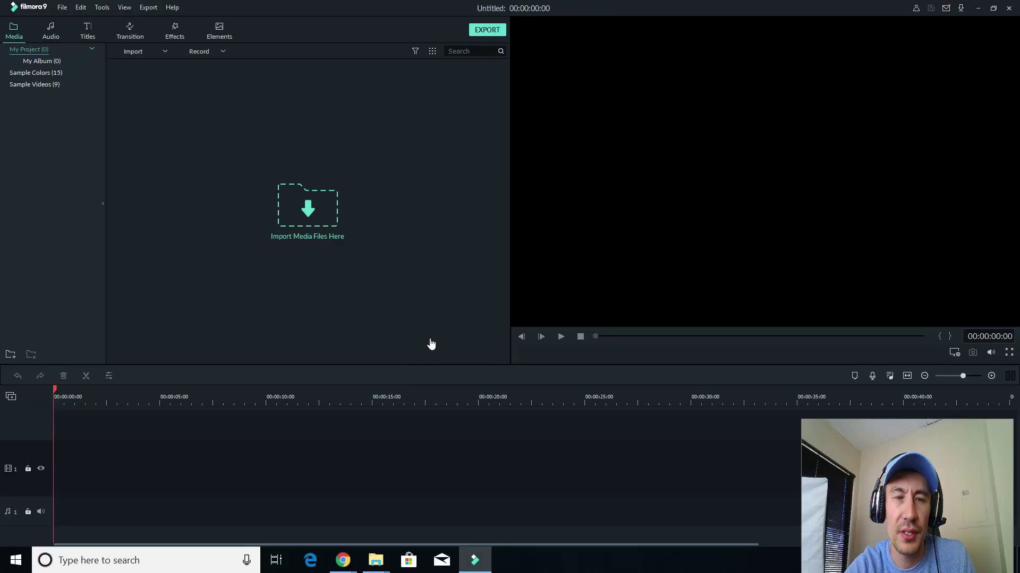
Import the video VID_20190124_163641, place it on video track 1 and match the project settings to the media.
{"action": "left_click", "coordinate": [312, 212]}
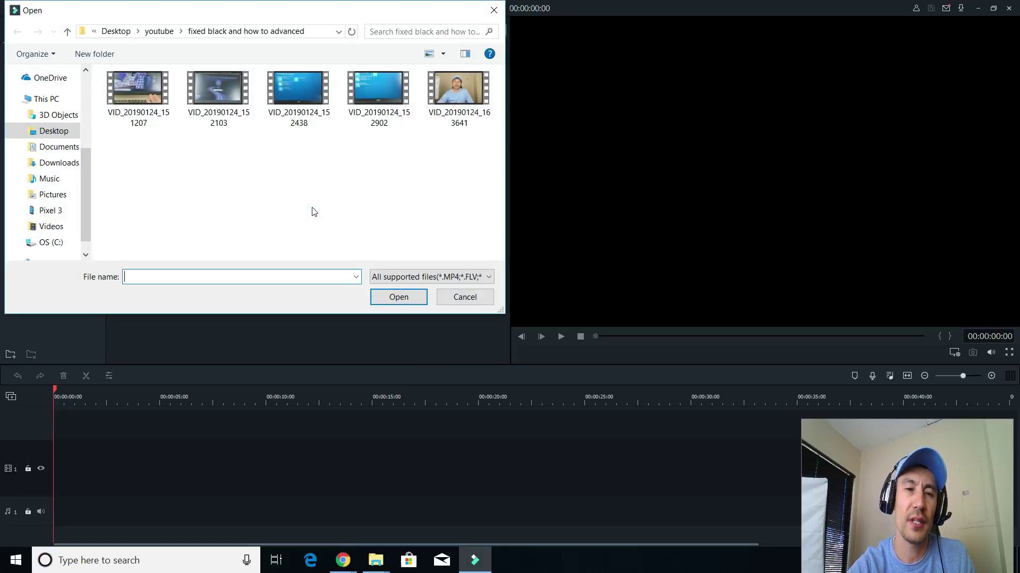
{"action": "left_click", "coordinate": [446, 97]}
{"action": "double_click", "coordinate": [446, 97]}
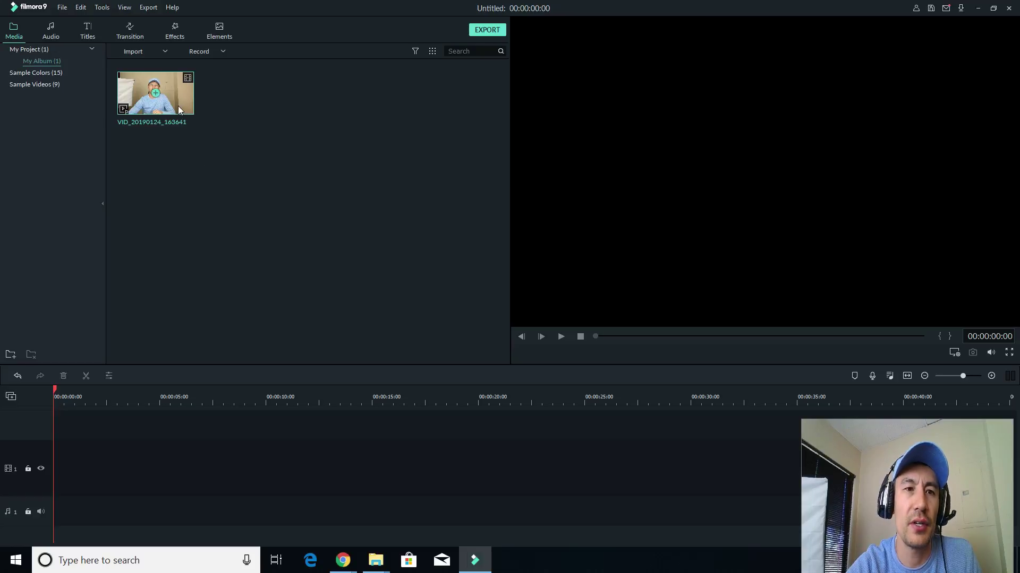
{"action": "left_click_drag", "start_coordinate": [171, 112], "coordinate": [140, 475]}
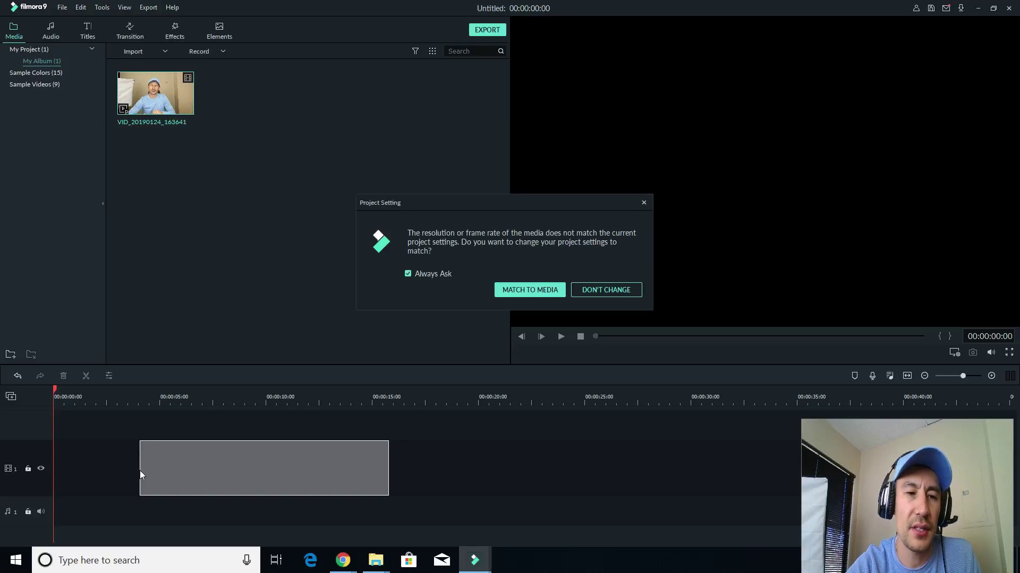
{"action": "left_click", "coordinate": [527, 291]}
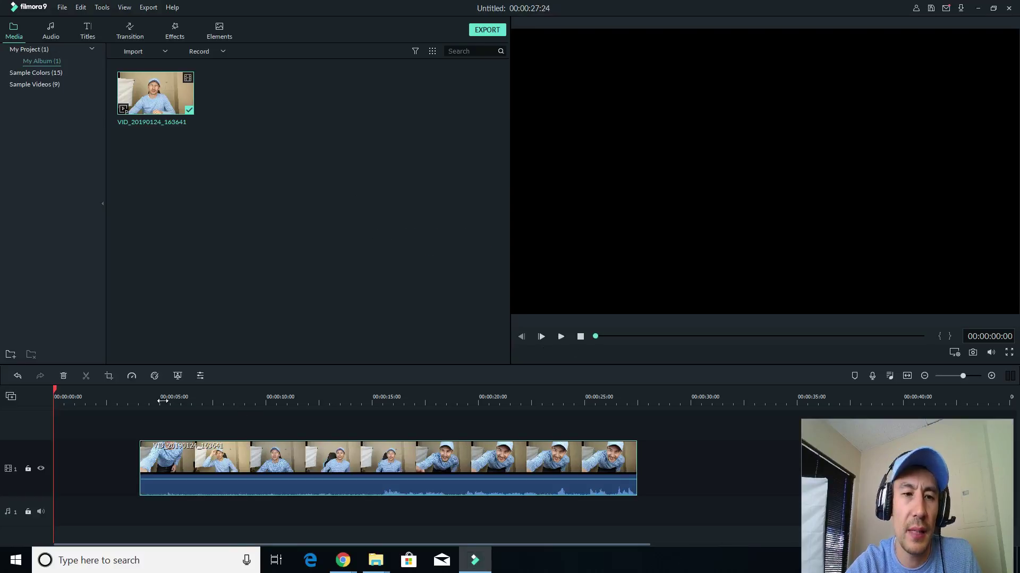
Split the clip at 00:00:15:00 on the timeline and ripple-delete the portion before the cut.
{"action": "left_click", "coordinate": [333, 398]}
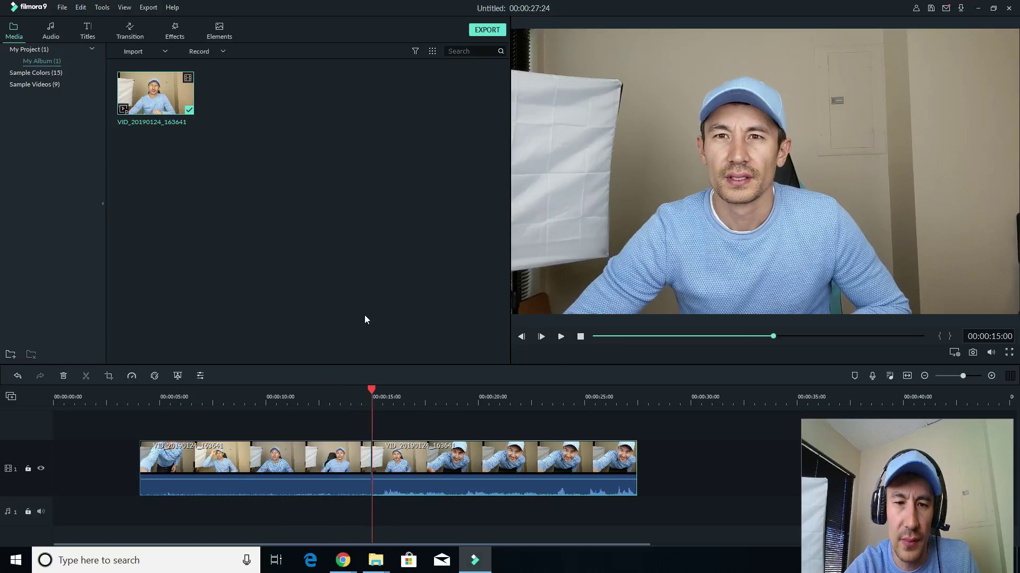
{"action": "right_click", "coordinate": [294, 456]}
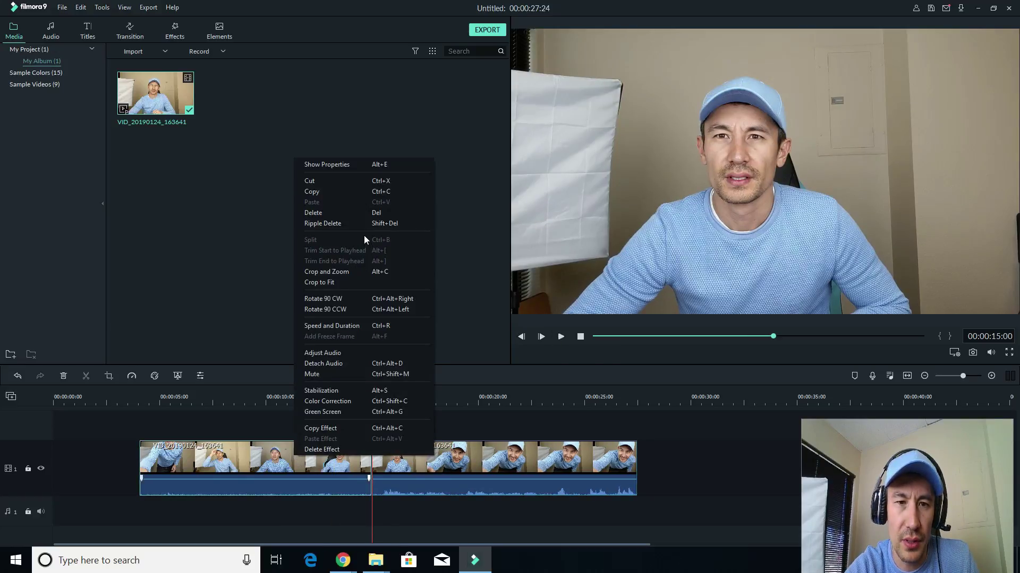
{"action": "left_click", "coordinate": [339, 224]}
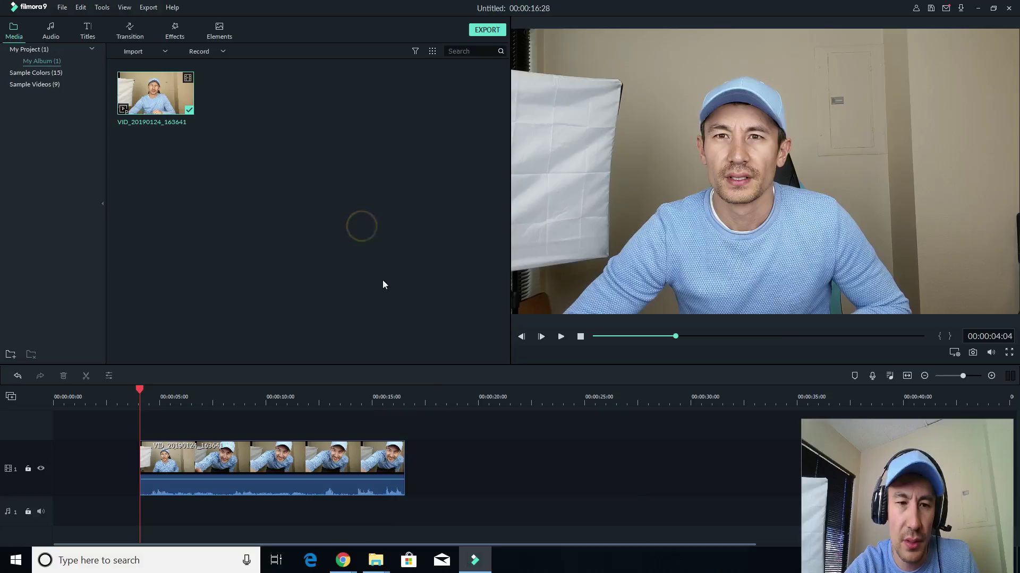
Play back the trimmed clip to review it and open the Utility filters in the effects library.
{"action": "left_click", "coordinate": [562, 338]}
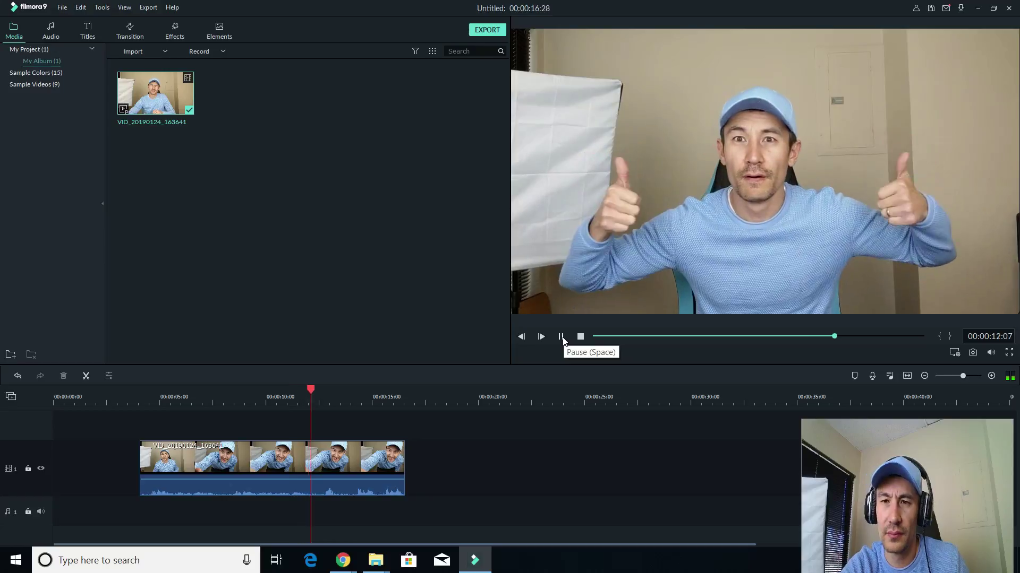
{"action": "left_click", "coordinate": [562, 338]}
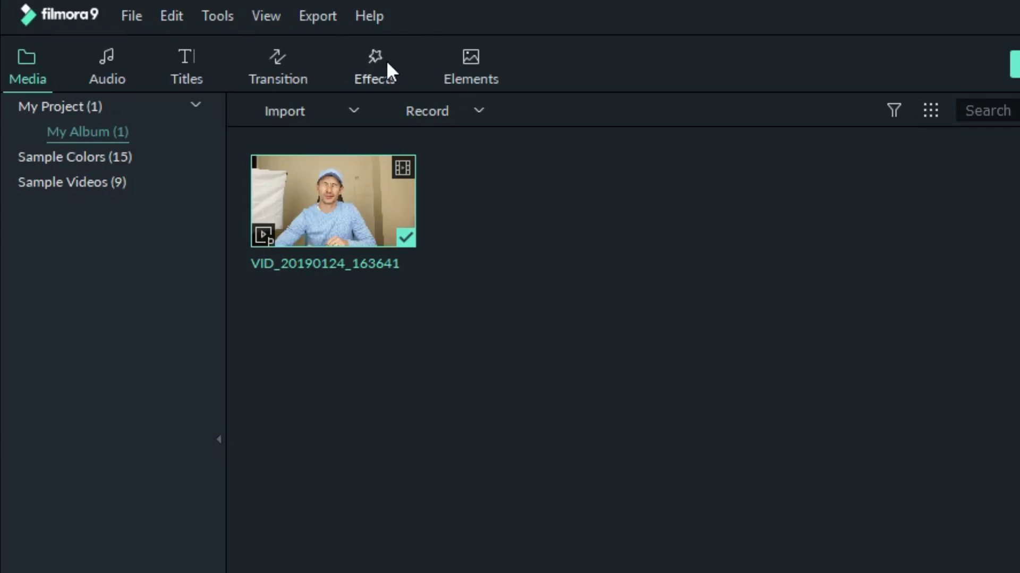
{"action": "left_click", "coordinate": [376, 73]}
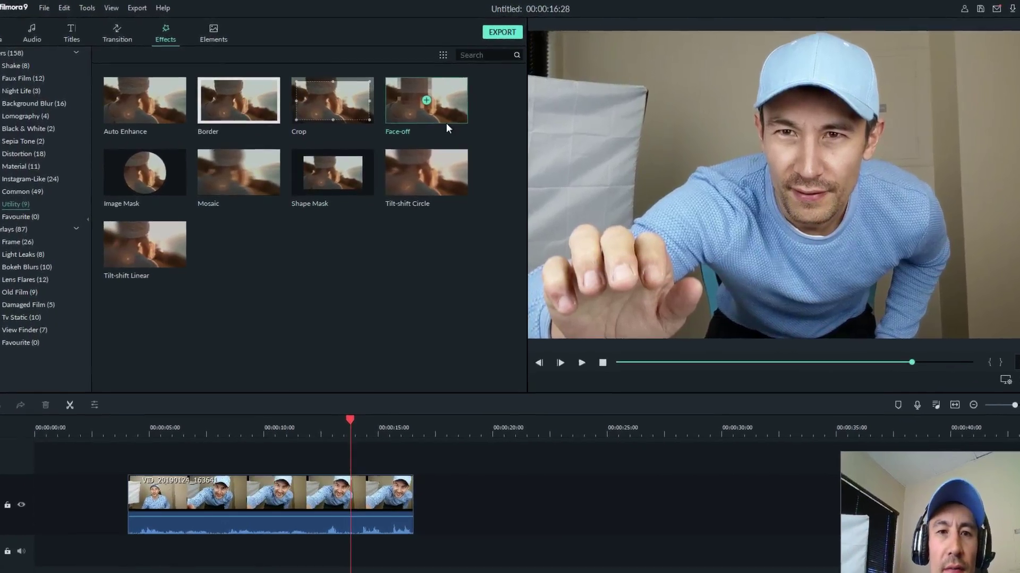
{"action": "left_click", "coordinate": [433, 107]}
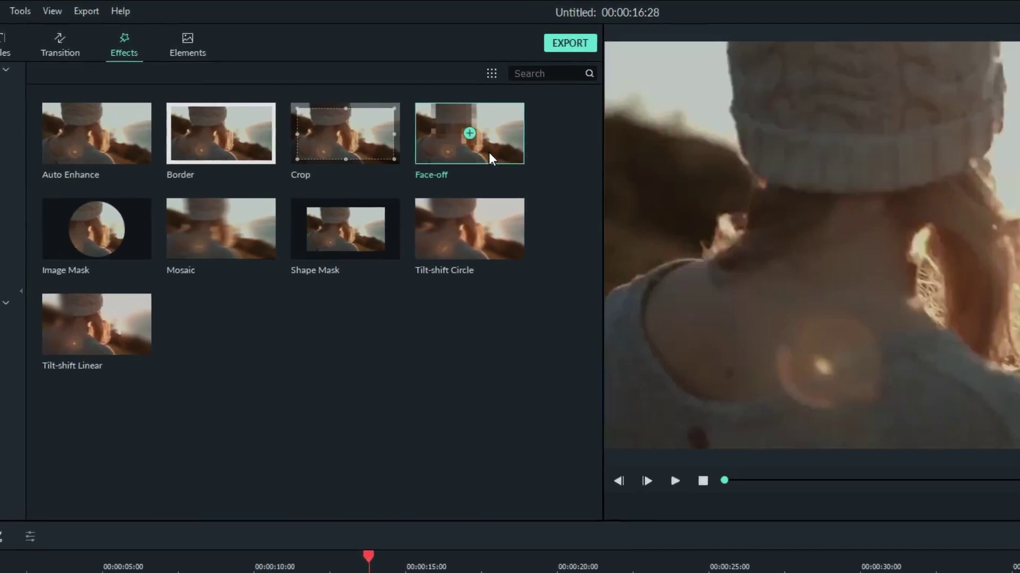
{"action": "left_click", "coordinate": [485, 144]}
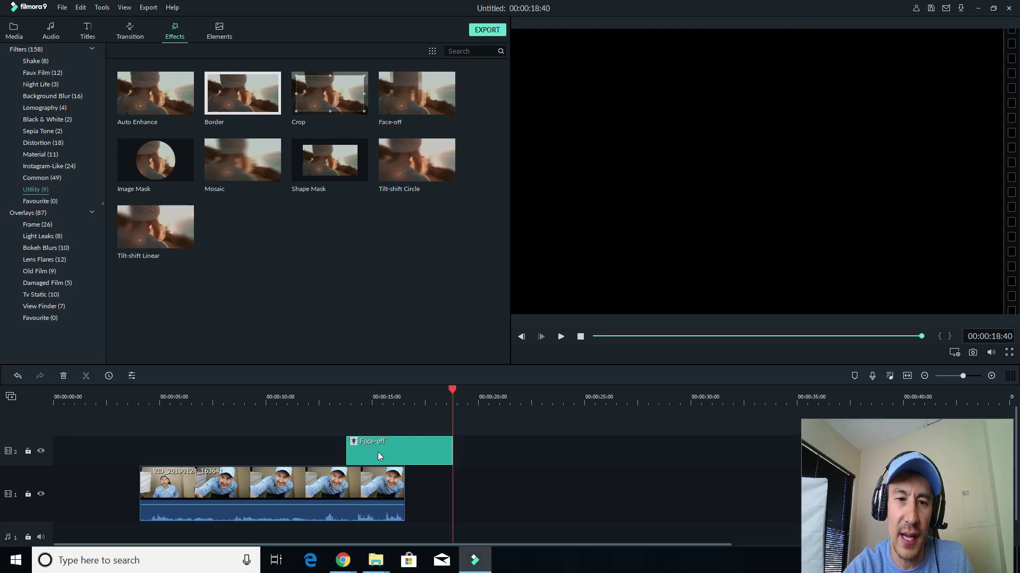
{"action": "right_click", "coordinate": [378, 449]}
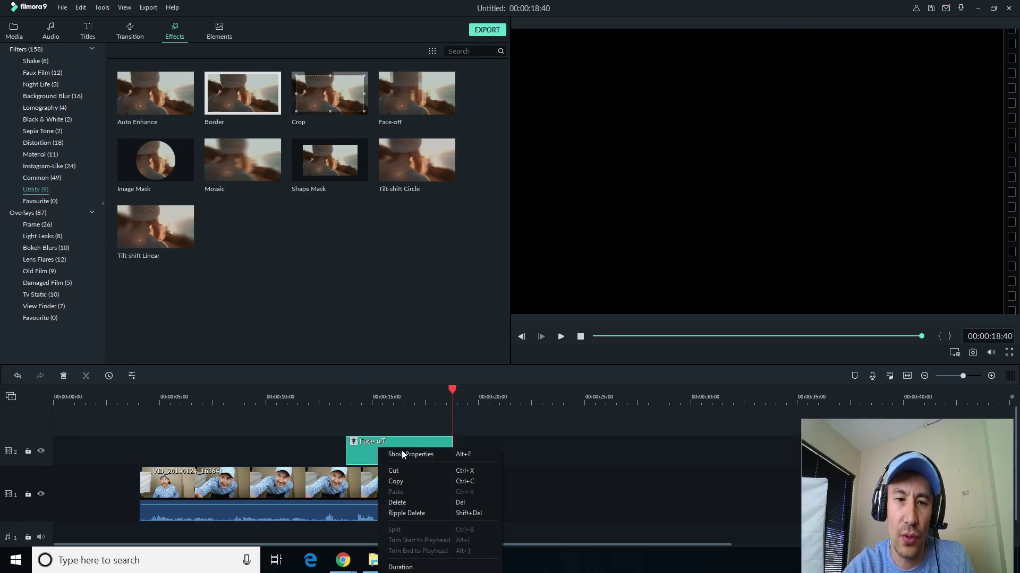
{"action": "left_click", "coordinate": [402, 504]}
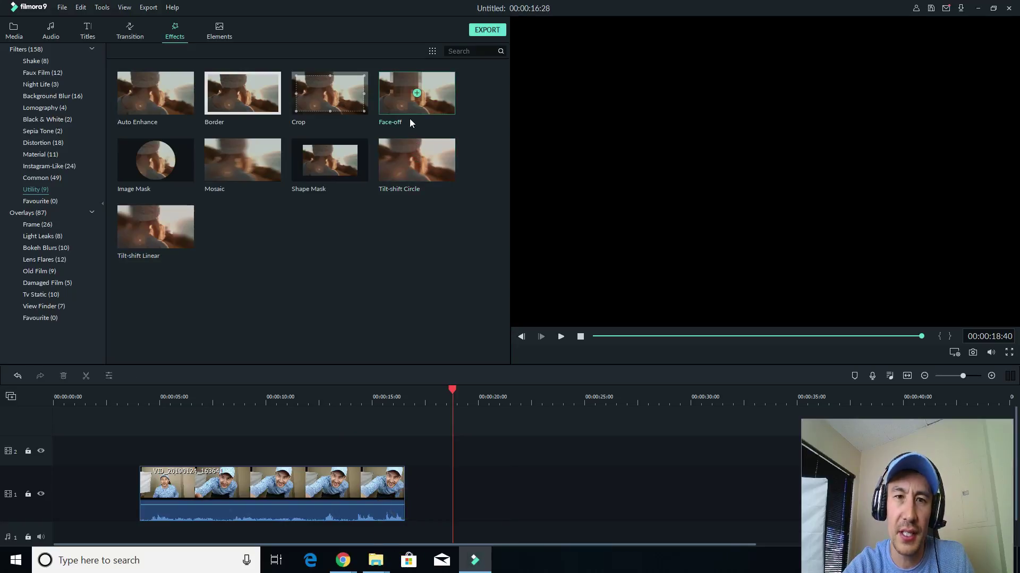
Place the Face-off effect on track 2 above the clip, starting at about 00:00:07:44, and play through the covered section.
{"action": "left_click_drag", "start_coordinate": [409, 107], "coordinate": [233, 458]}
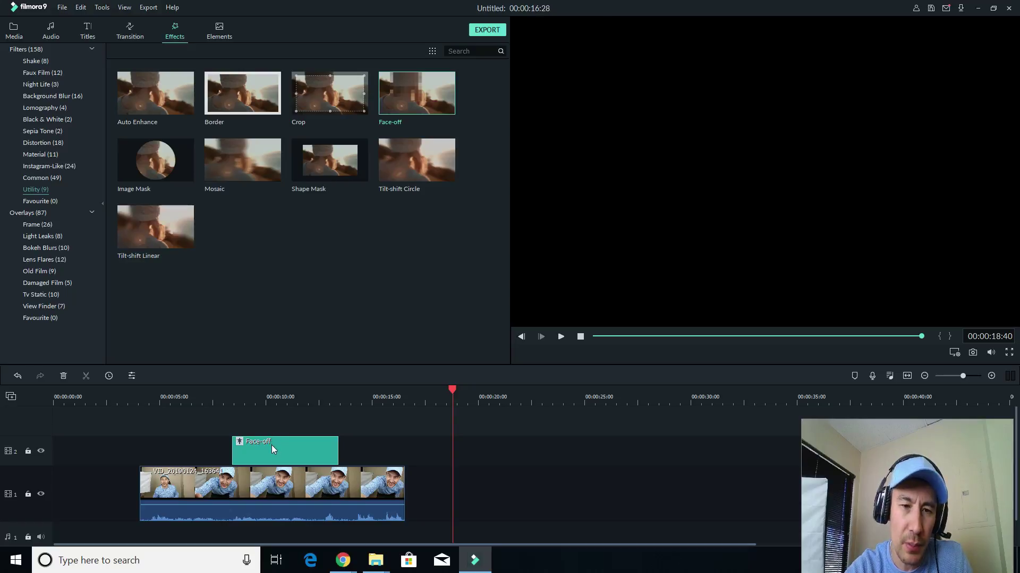
{"action": "left_click_drag", "start_coordinate": [271, 449], "coordinate": [260, 446]}
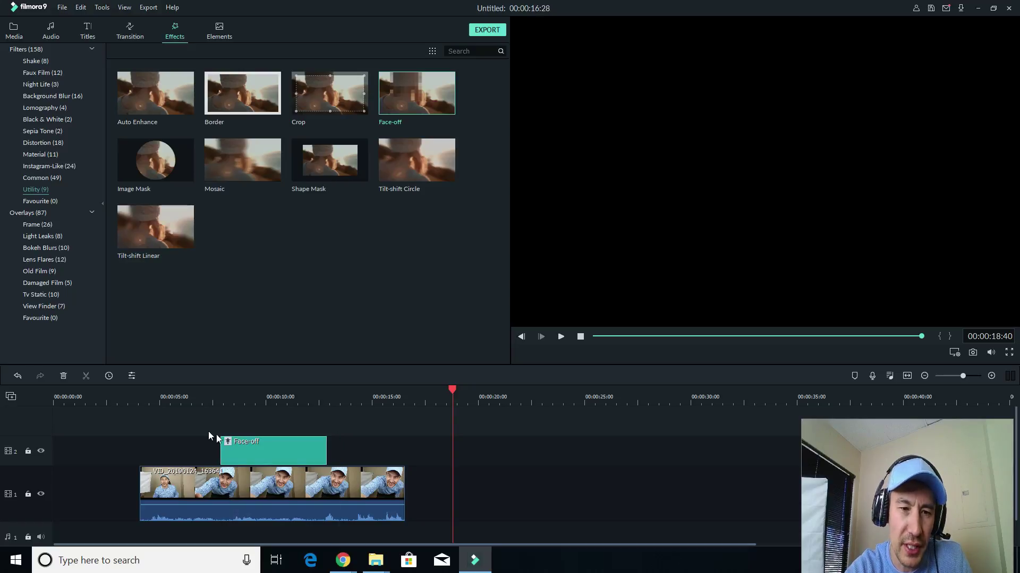
{"action": "left_click", "coordinate": [187, 400]}
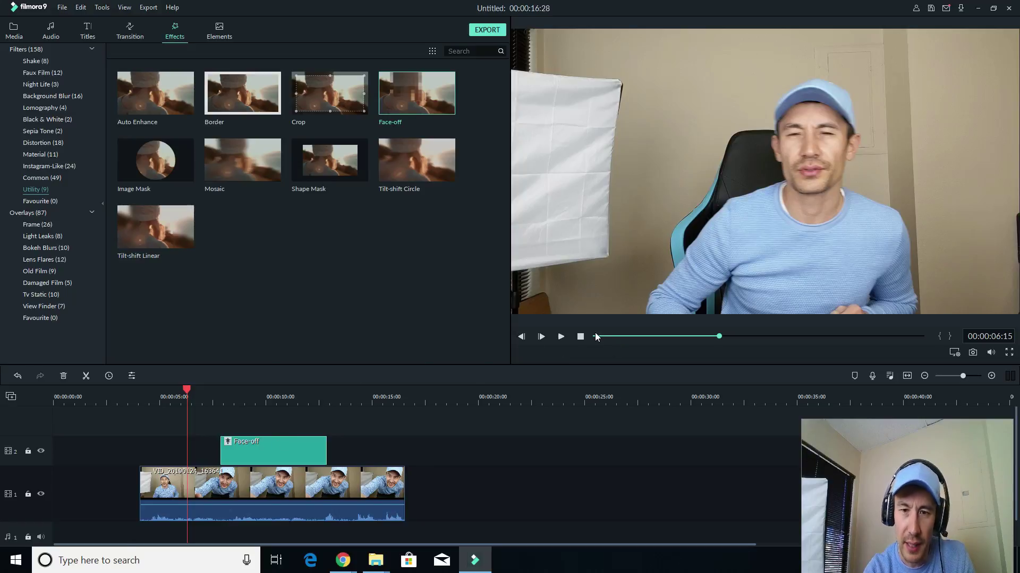
{"action": "left_click", "coordinate": [561, 336]}
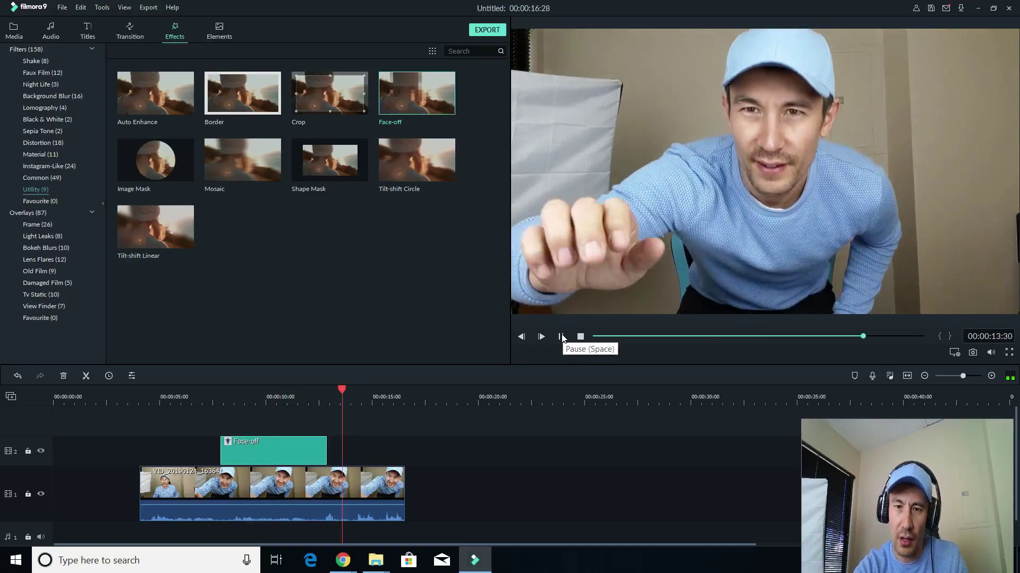
{"action": "left_click", "coordinate": [561, 336]}
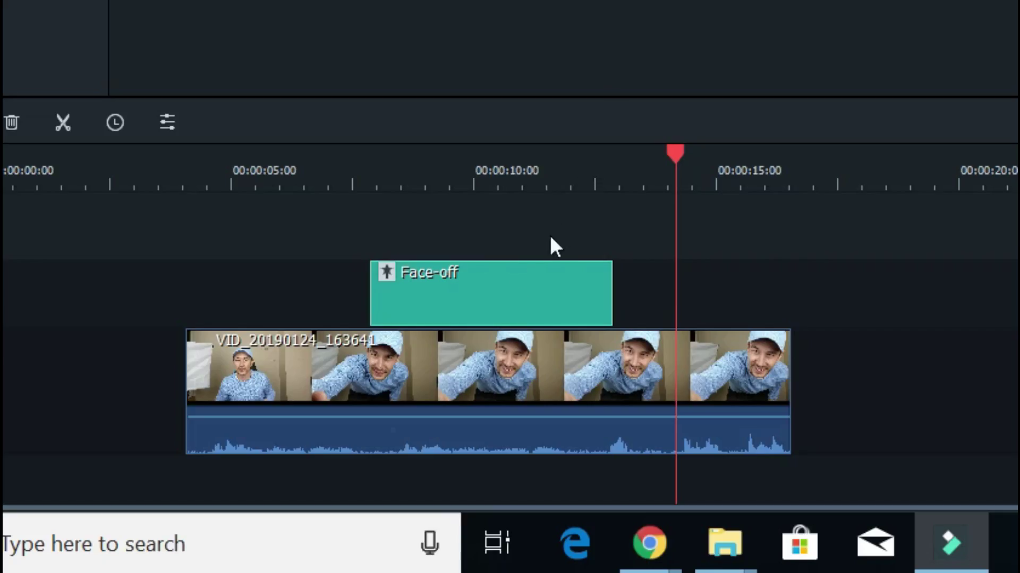
Try the smiling, laughing and cute cat preset faces in the Face-off effect's settings, ending on the laughing emoji.
{"action": "double_click", "coordinate": [473, 288]}
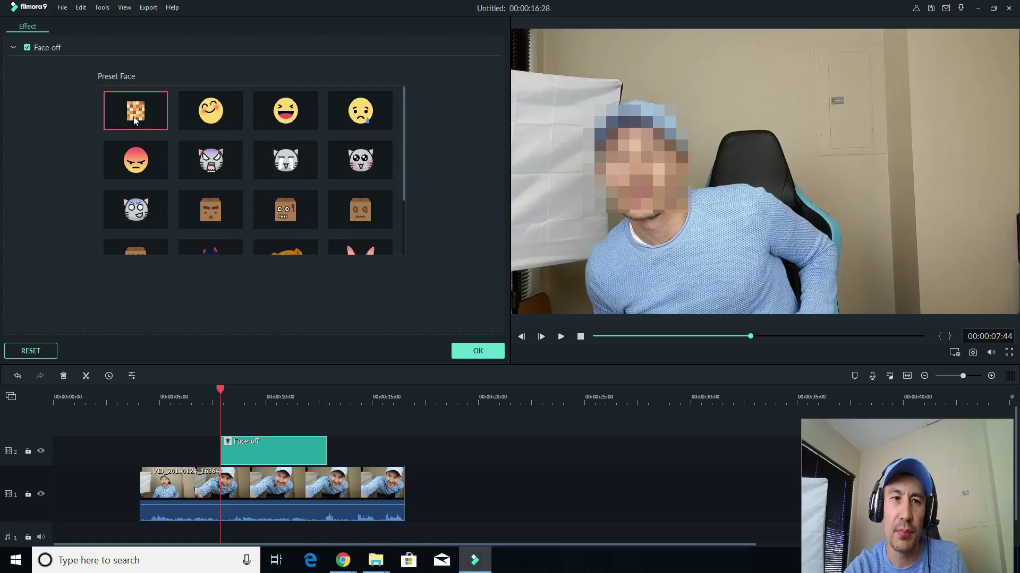
{"action": "left_click", "coordinate": [213, 119]}
{"action": "left_click", "coordinate": [287, 119]}
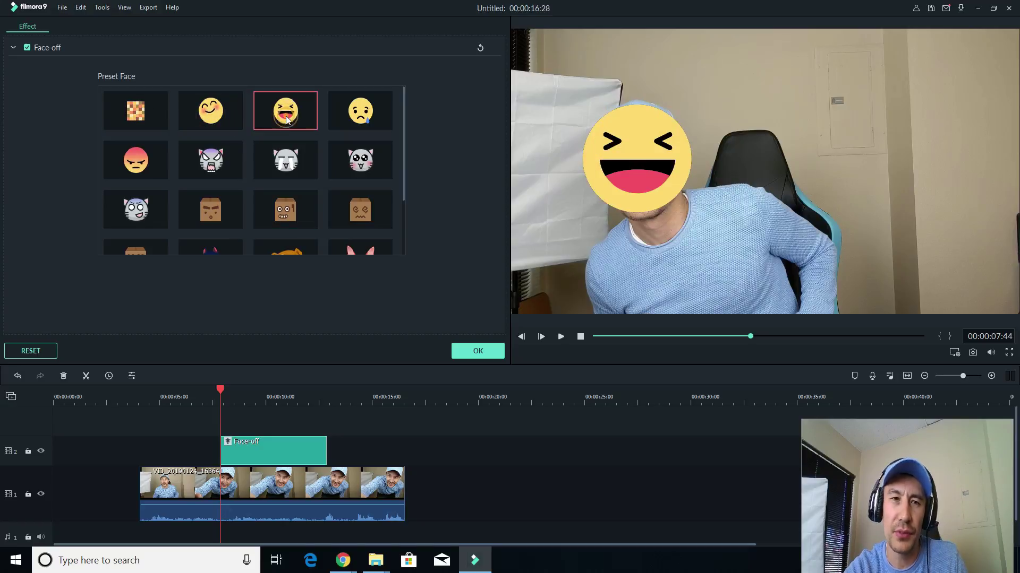
{"action": "left_click", "coordinate": [353, 162]}
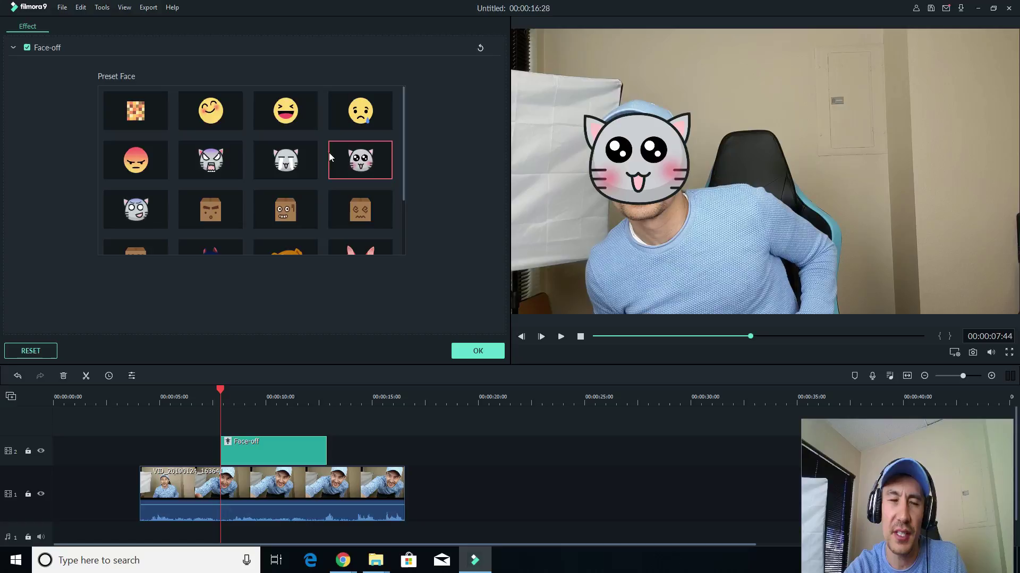
{"action": "left_click", "coordinate": [292, 118]}
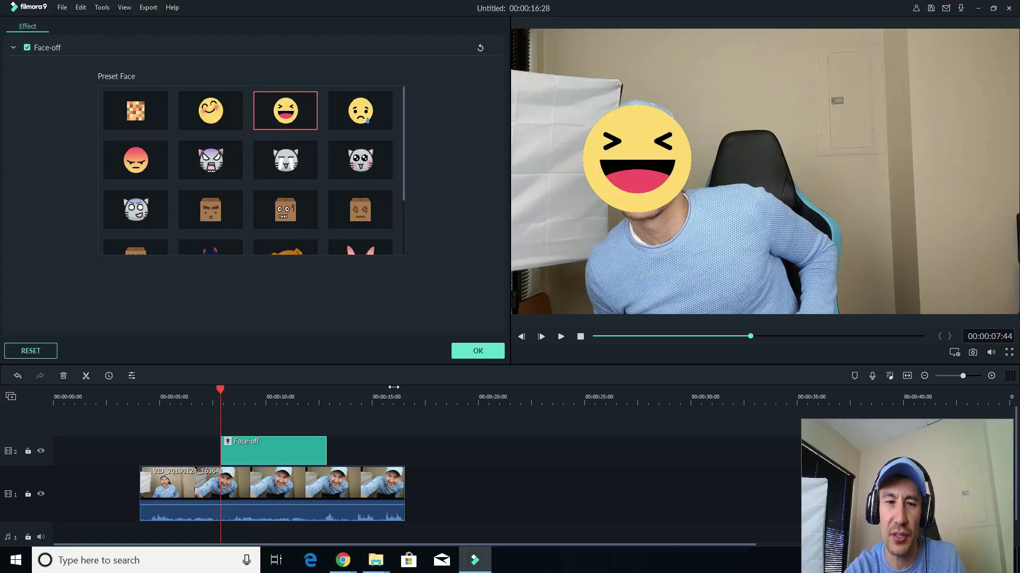
Play the clip from just before the Face-off effect to check the laughing emoji over the face.
{"action": "left_click", "coordinate": [208, 402]}
{"action": "left_click", "coordinate": [562, 338]}
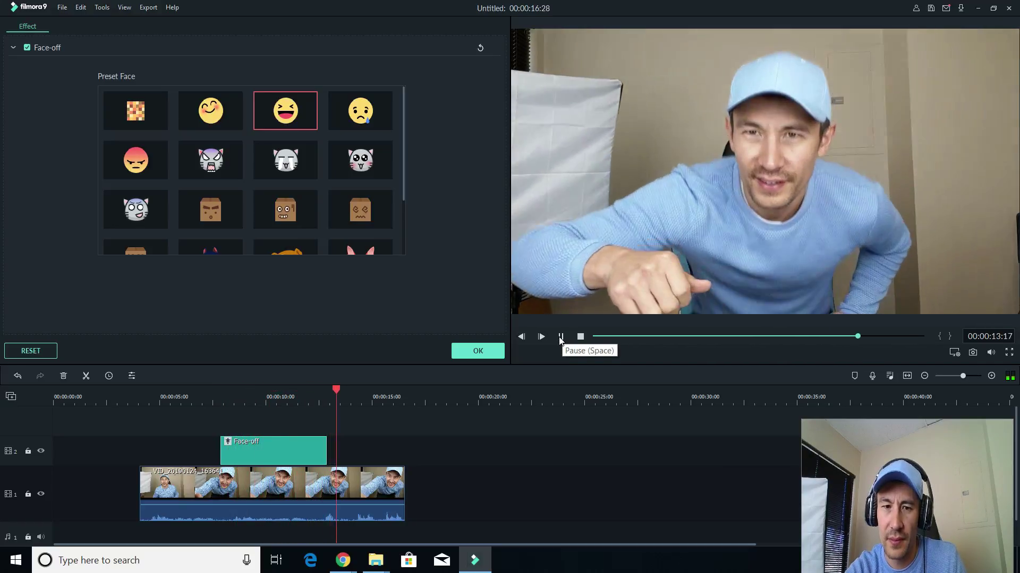
{"action": "left_click", "coordinate": [559, 338]}
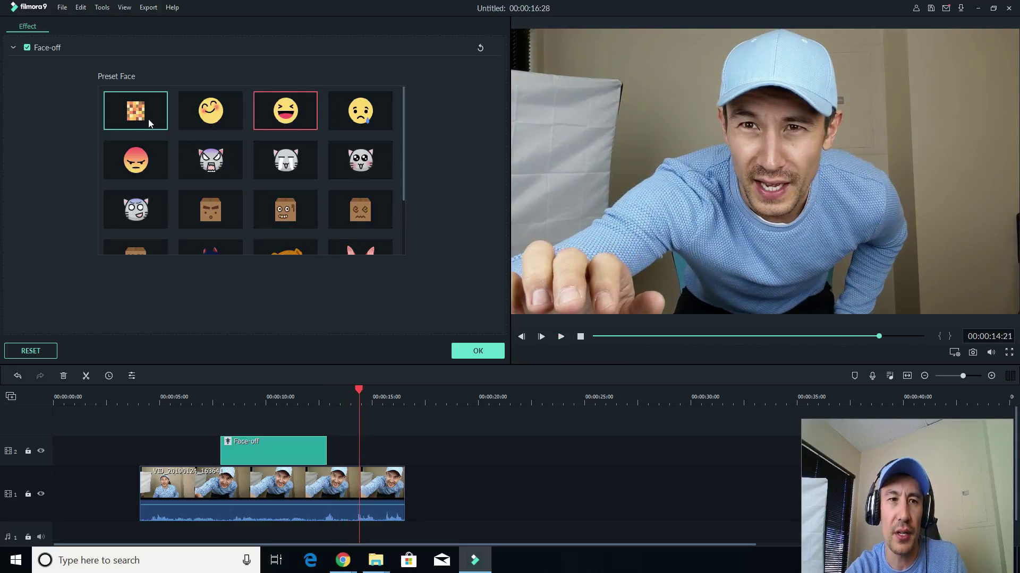
Set the Face-off preset face to the pixelated mosaic and apply the effect settings.
{"action": "left_click", "coordinate": [123, 112]}
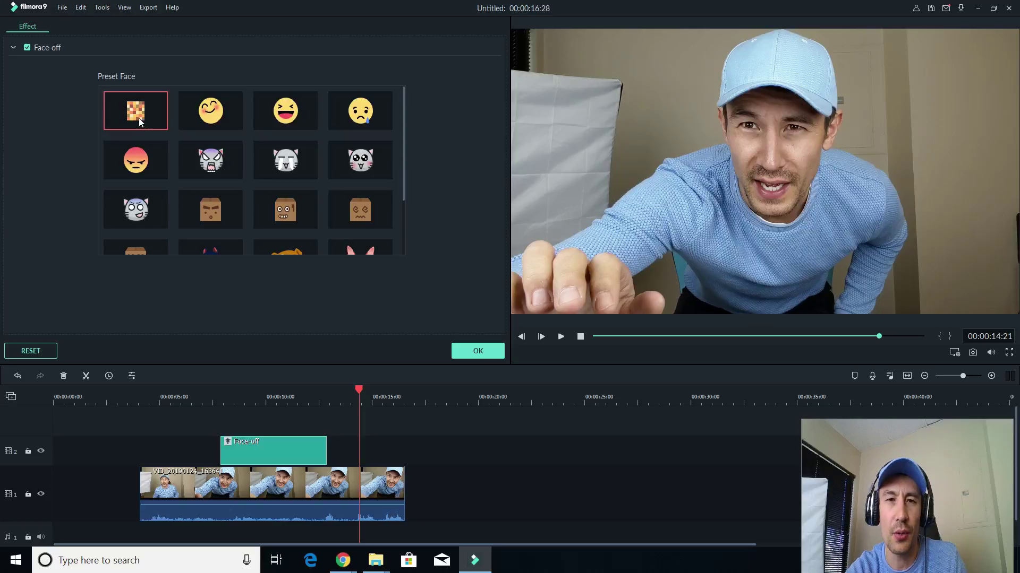
{"action": "left_click", "coordinate": [473, 349]}
Extend both ends of the Face-off effect so it spans the entire video clip on the timeline.
{"action": "left_click", "coordinate": [286, 451]}
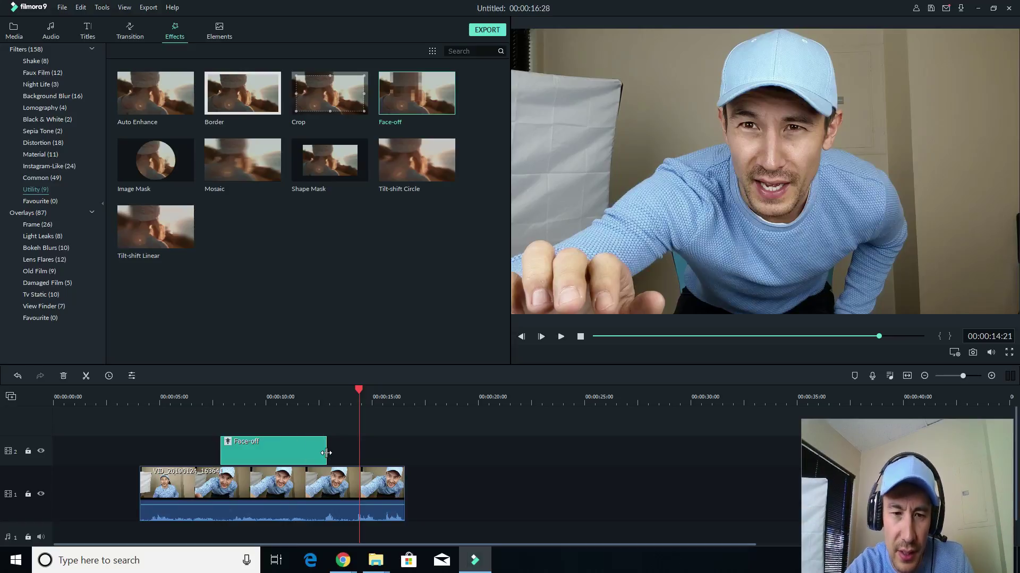
{"action": "left_click_drag", "start_coordinate": [326, 452], "coordinate": [406, 453]}
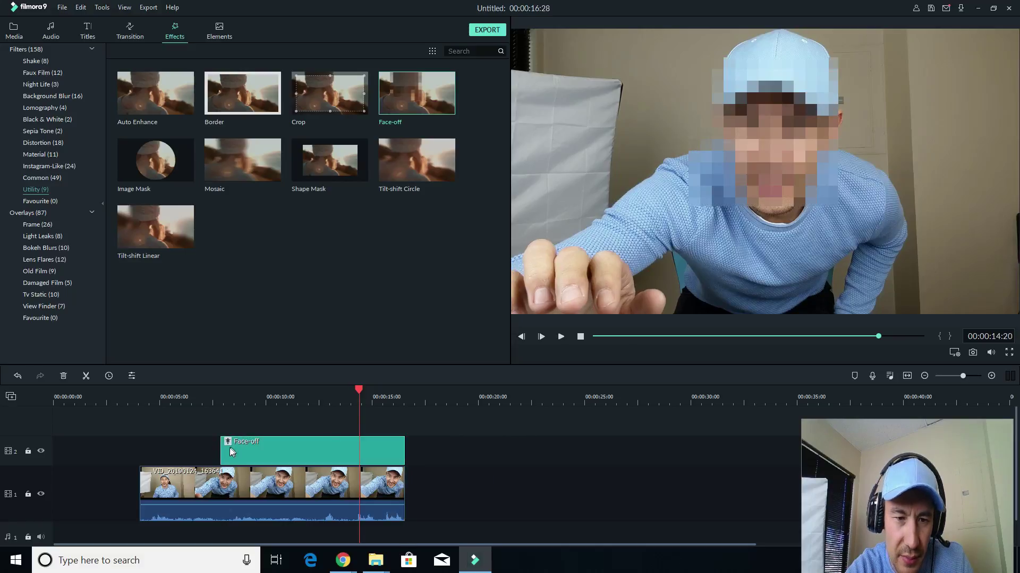
{"action": "left_click_drag", "start_coordinate": [219, 450], "coordinate": [140, 451]}
Play the blurred clip in full screen from just before its start to its end, and return to the editor.
{"action": "left_click", "coordinate": [132, 402]}
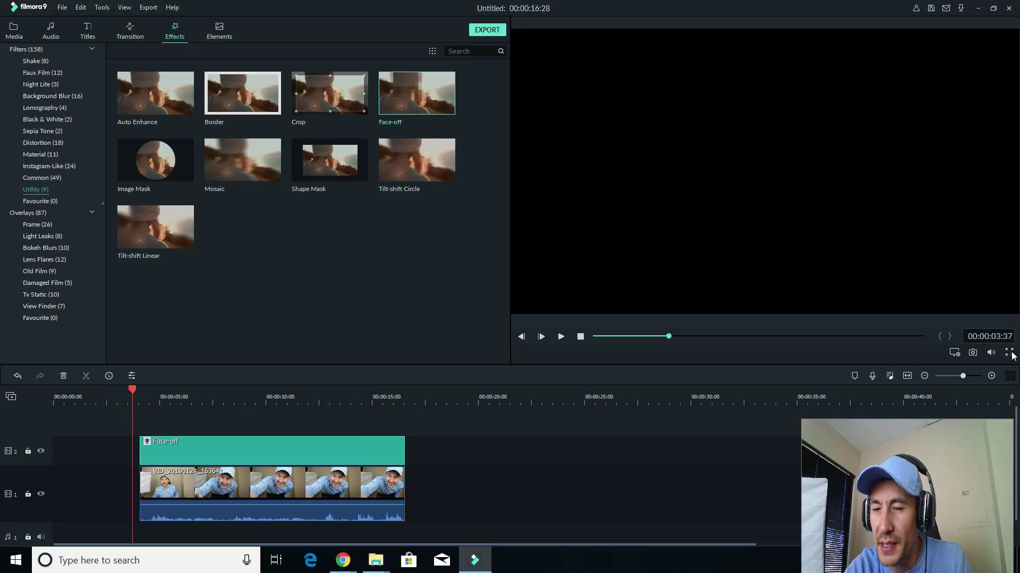
{"action": "left_click", "coordinate": [1008, 353]}
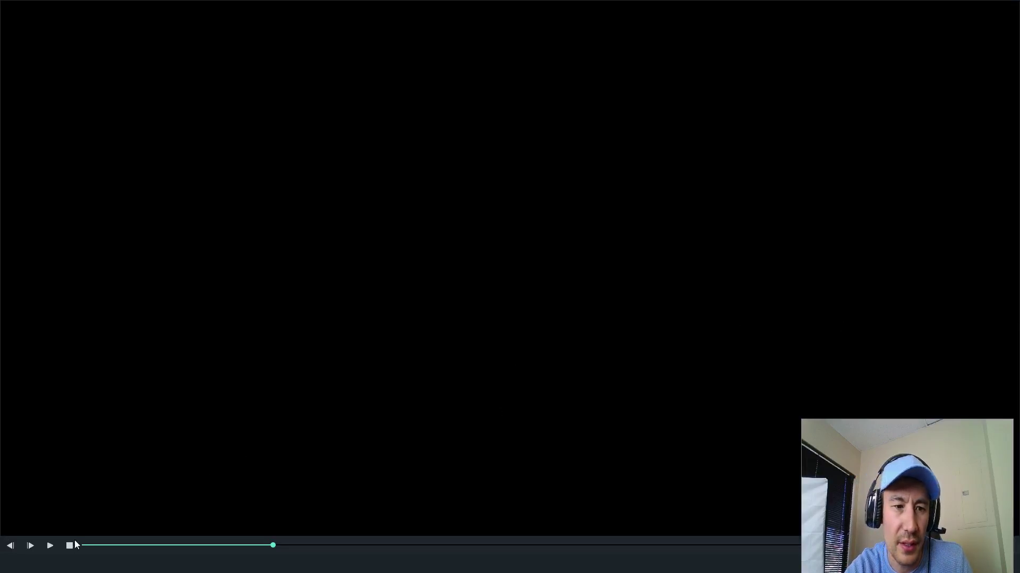
{"action": "left_click", "coordinate": [51, 547]}
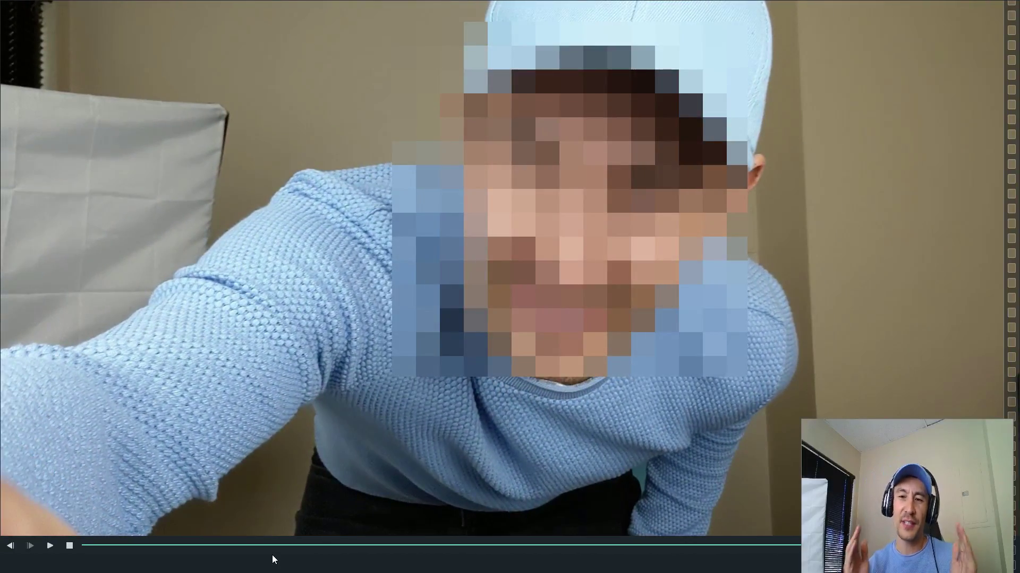
{"action": "key", "text": "Escape"}
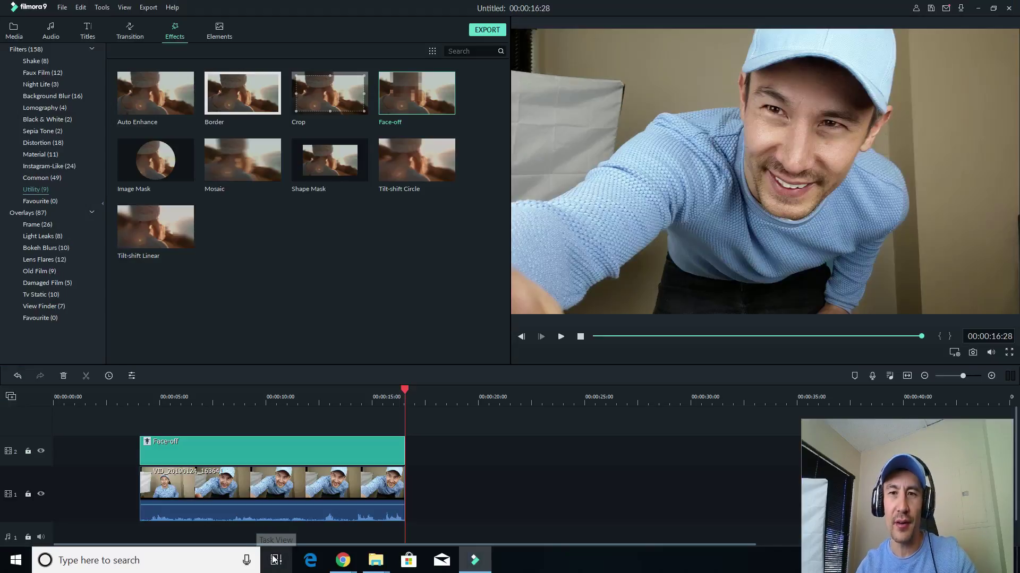